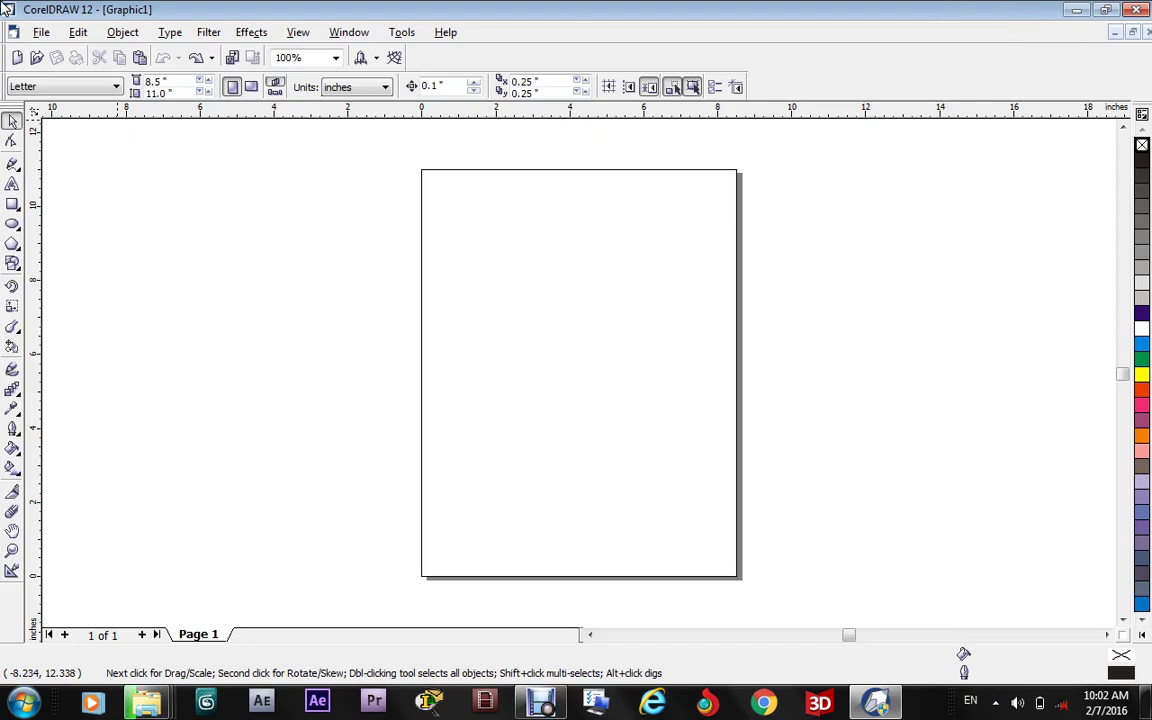
pyautogui.click(30, 33)
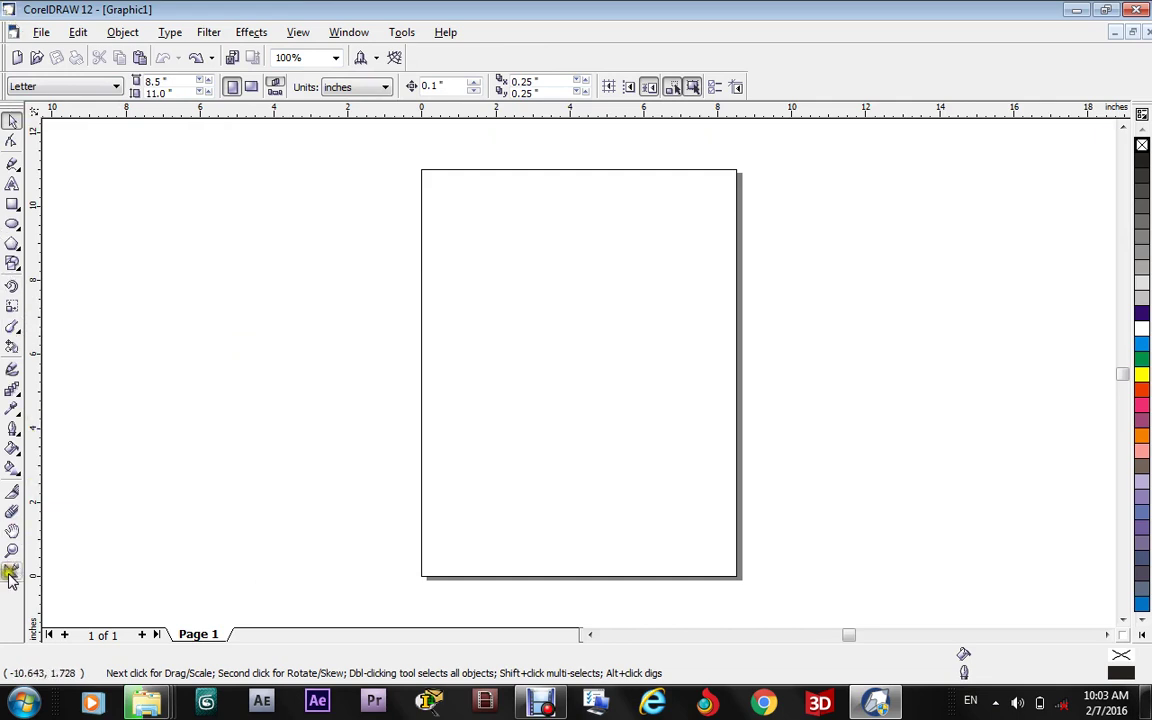
pyautogui.click(14, 166)
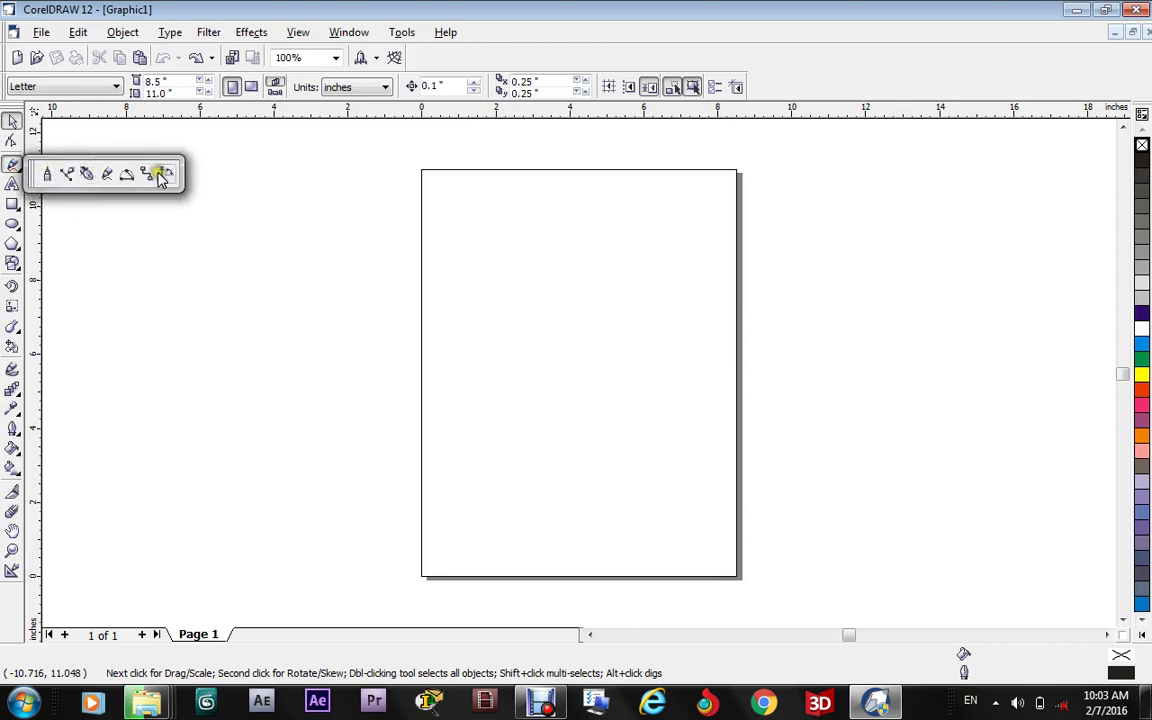
pyautogui.click(103, 287)
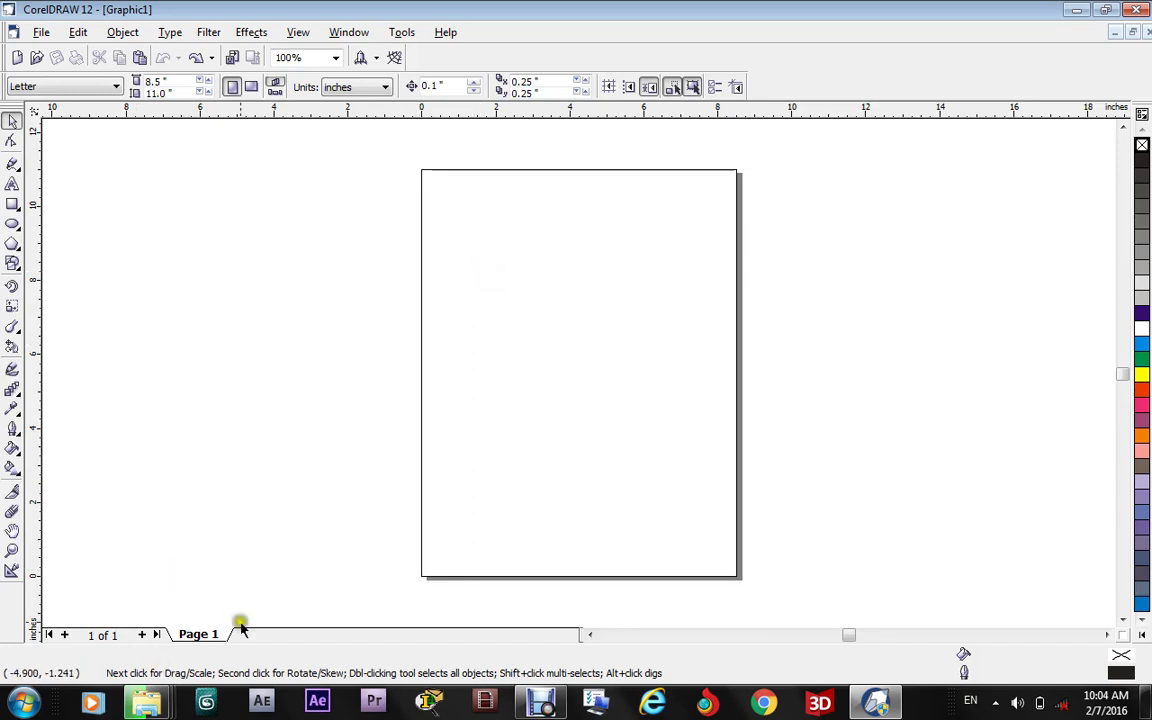
# Add four pages after Page 1, then go back through Page 4 to Page 1
pyautogui.click(142, 636)
pyautogui.click(142, 636)
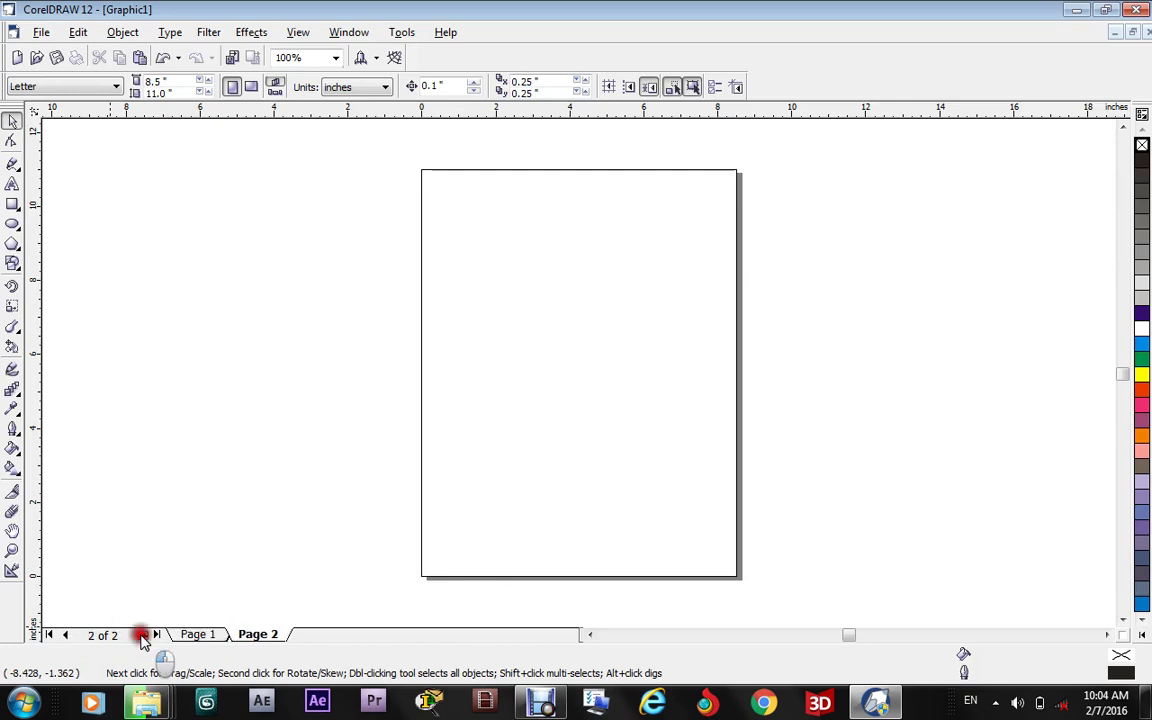
pyautogui.click(142, 636)
pyautogui.click(142, 636)
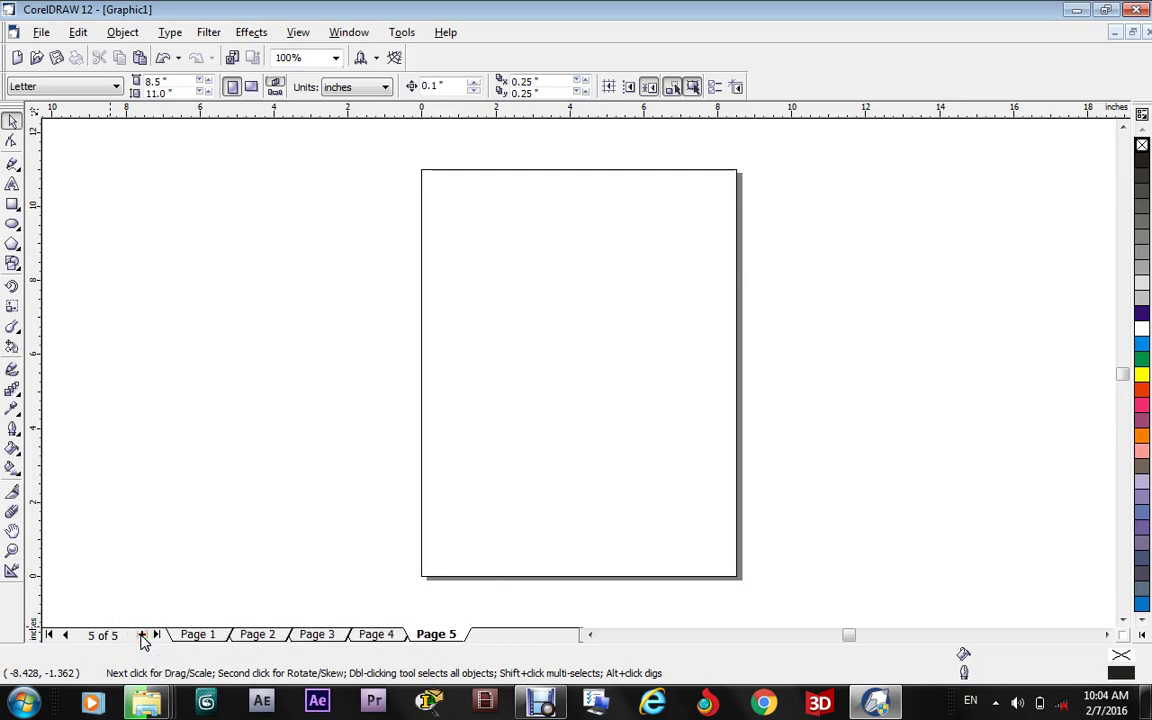
pyautogui.click(378, 636)
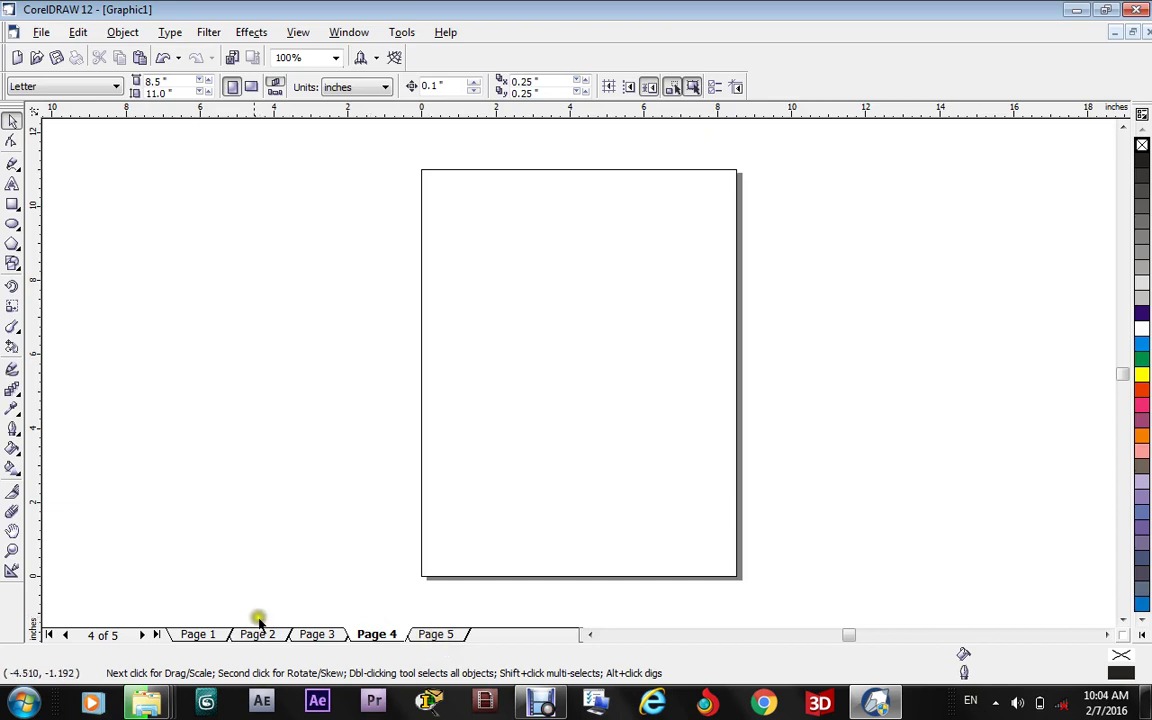
pyautogui.click(210, 636)
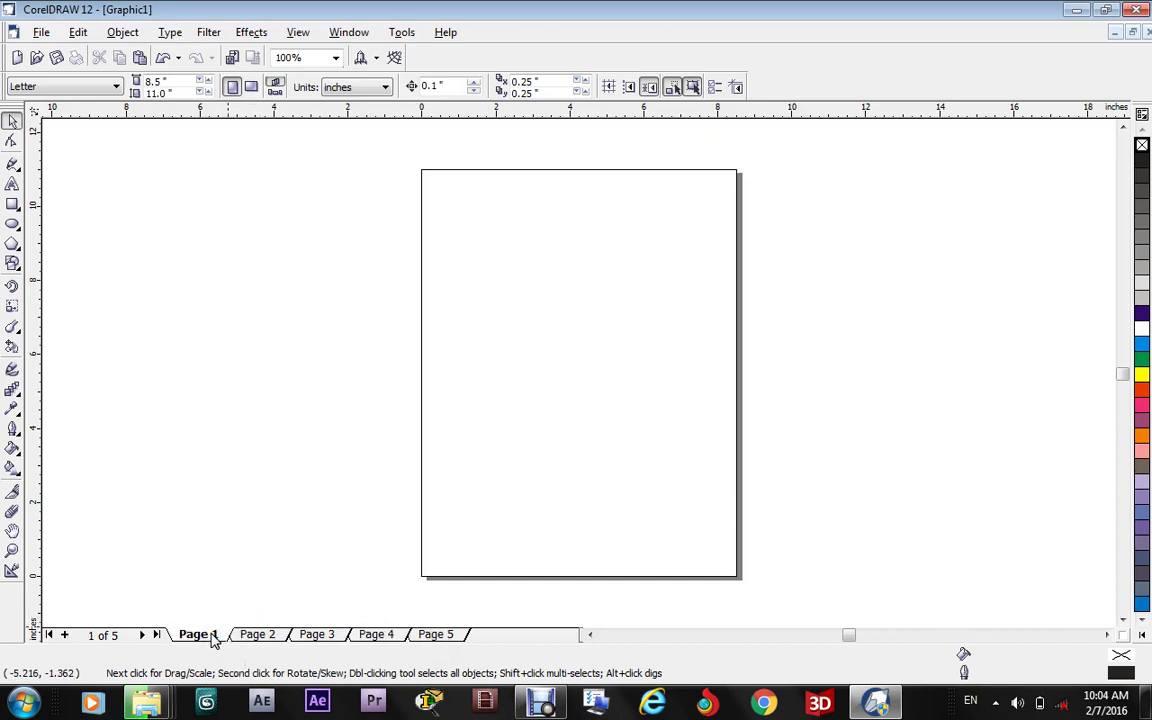
# Delete Page 5 and rename Page 1 to MAGAZINE
pyautogui.rightClick(445, 636)
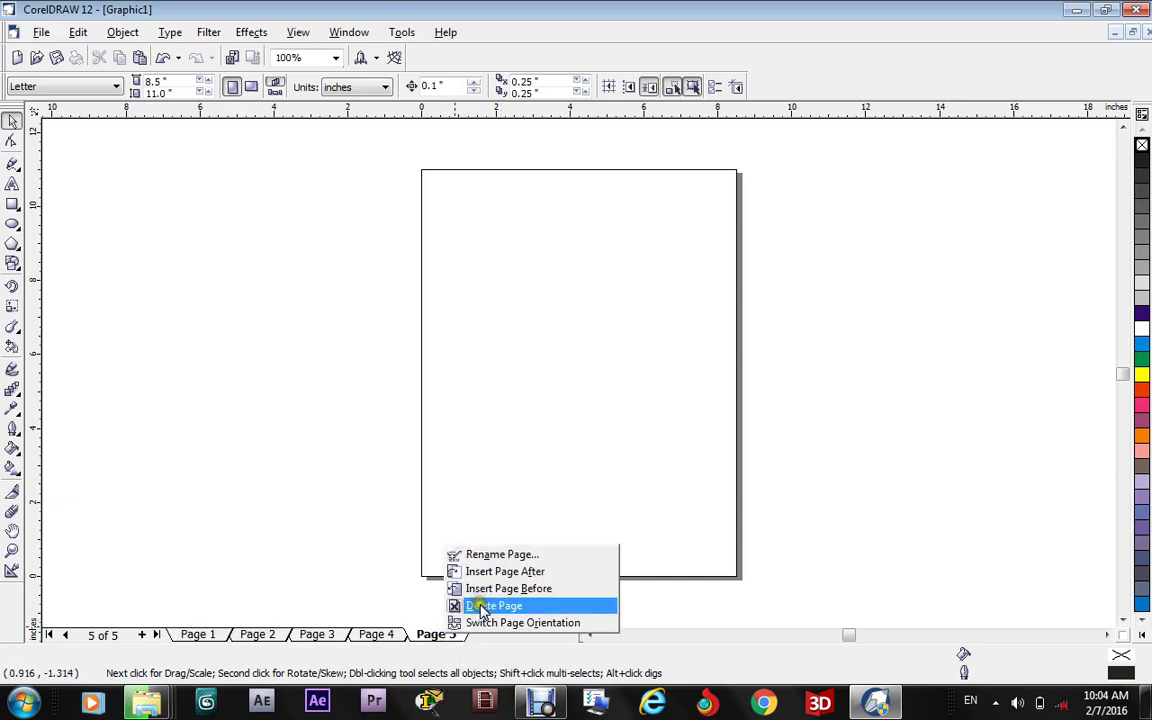
pyautogui.click(480, 606)
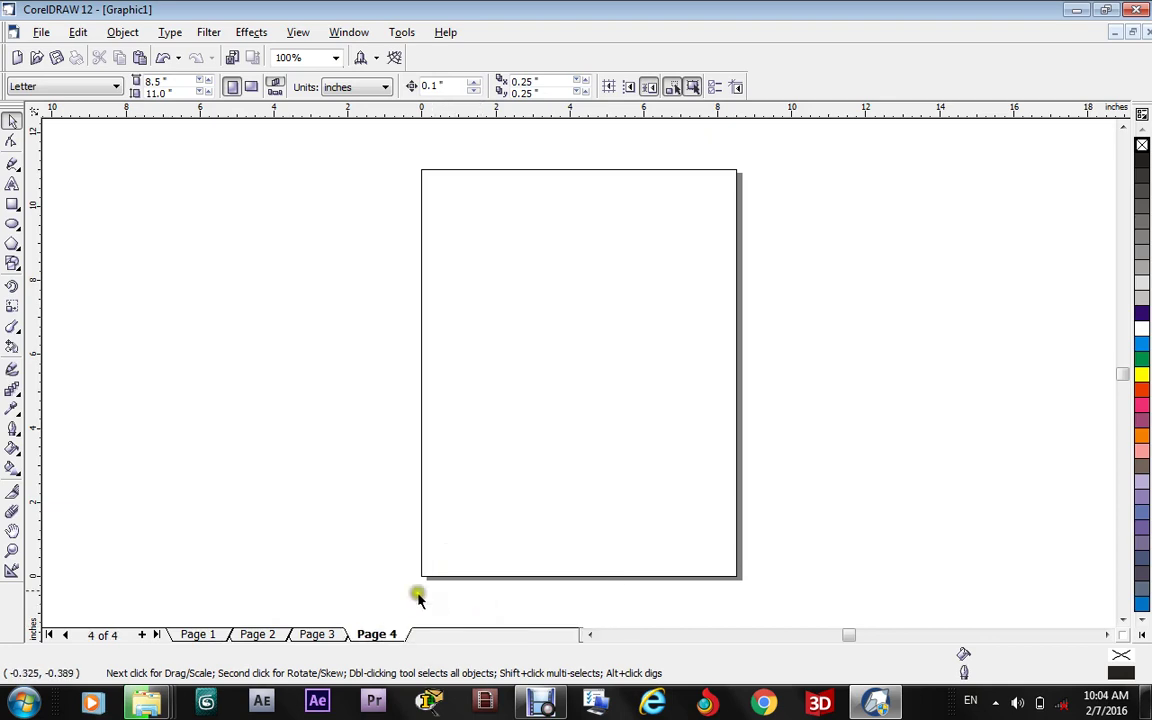
pyautogui.rightClick(193, 638)
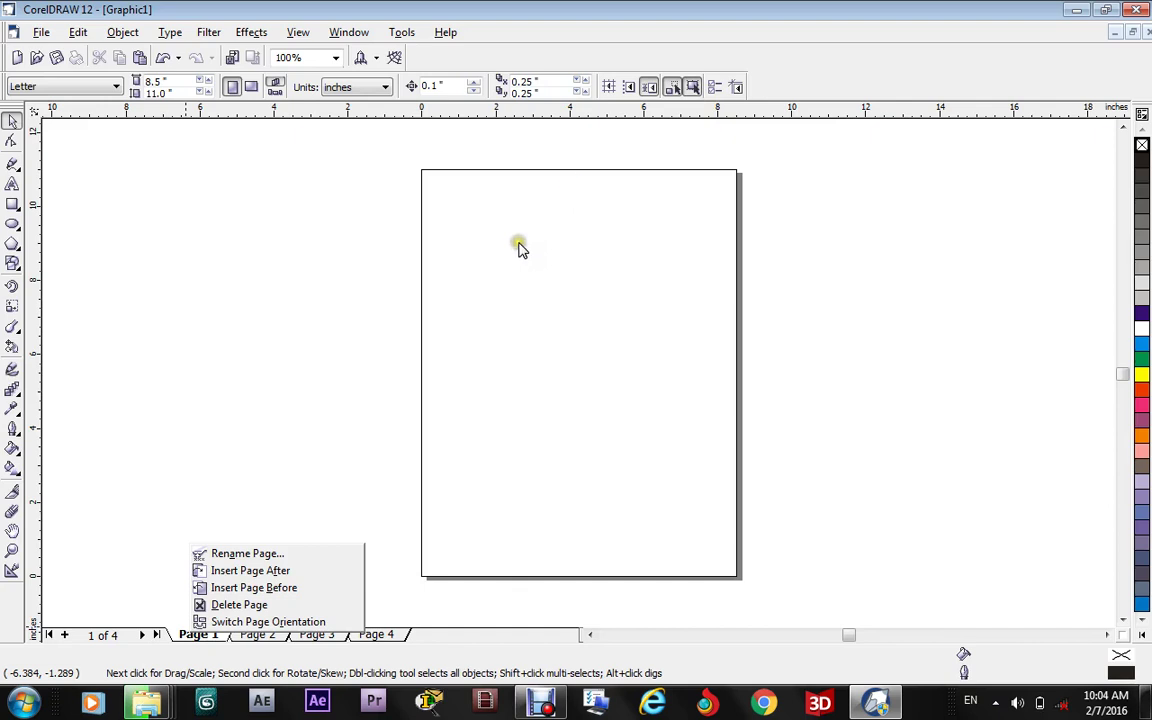
pyautogui.click(261, 553)
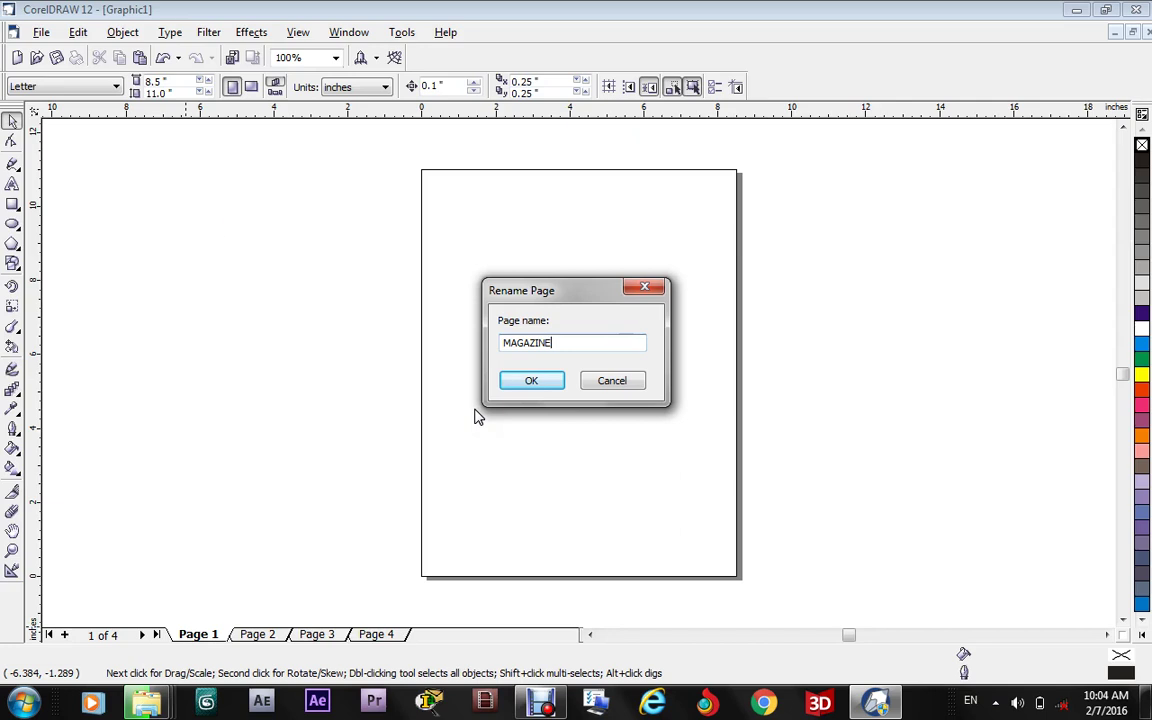
pyautogui.click(505, 380)
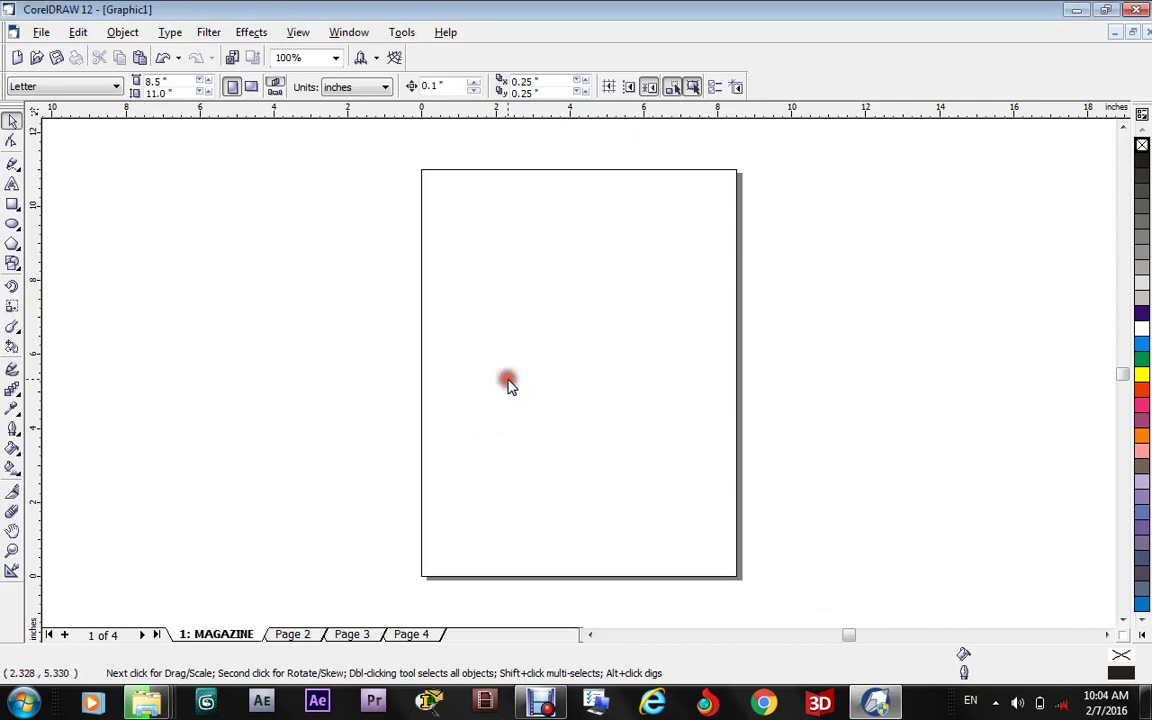
# Look over the MAGAZINE page and the empty workspace above, below and on both sides of it
pyautogui.click(228, 636)
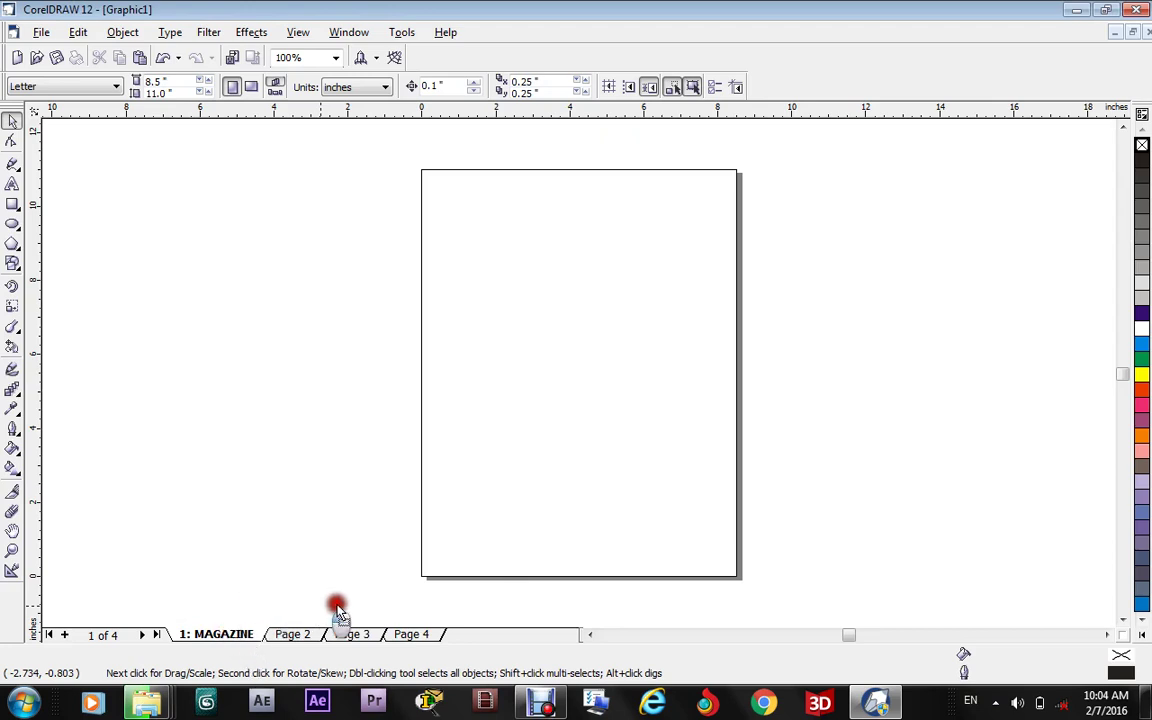
pyautogui.scroll(-1, 340, 620)
pyautogui.scroll(-1, 340, 620)
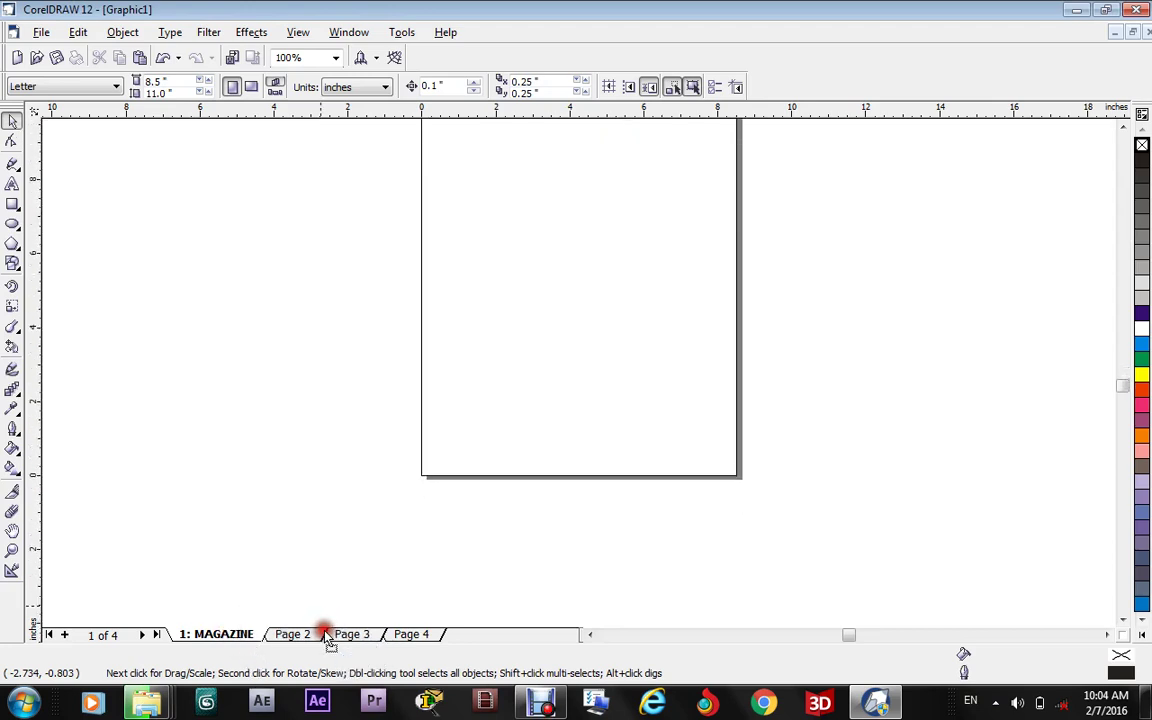
pyautogui.moveTo(268, 638); pyautogui.dragTo(720, 442)
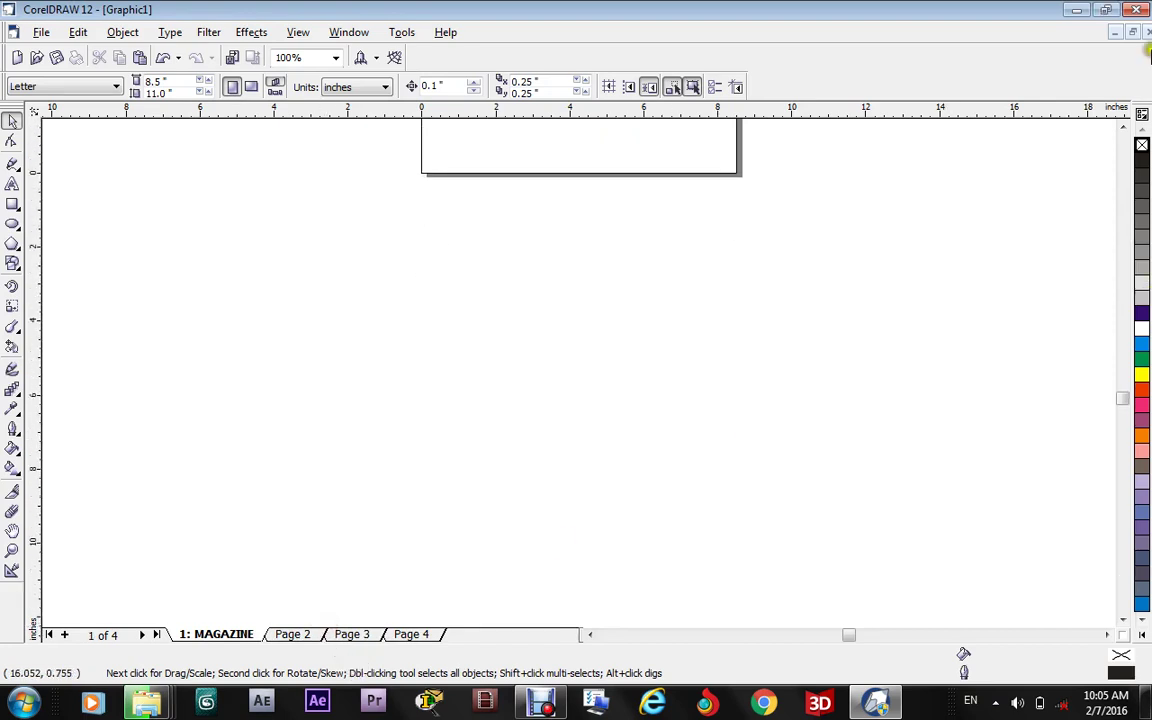
pyautogui.moveTo(1125, 127); pyautogui.dragTo(1123, 130)
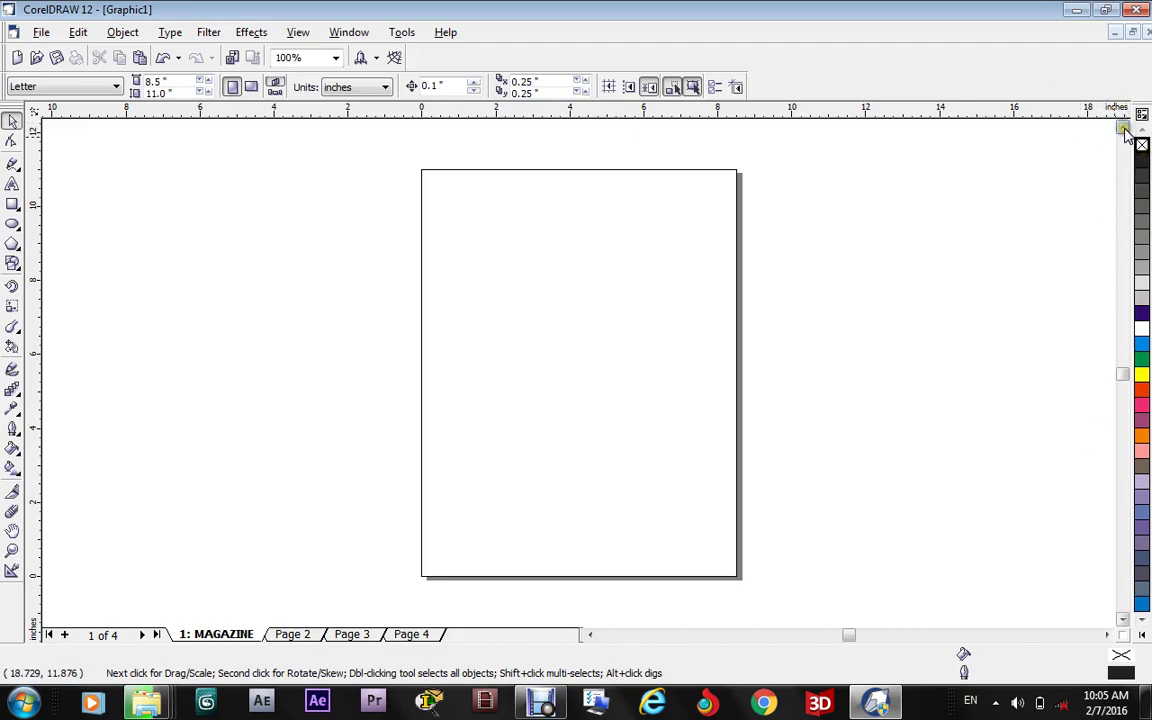
pyautogui.moveTo(1123, 127); pyautogui.dragTo(1123, 127)
pyautogui.moveTo(1122, 620); pyautogui.dragTo(1123, 623)
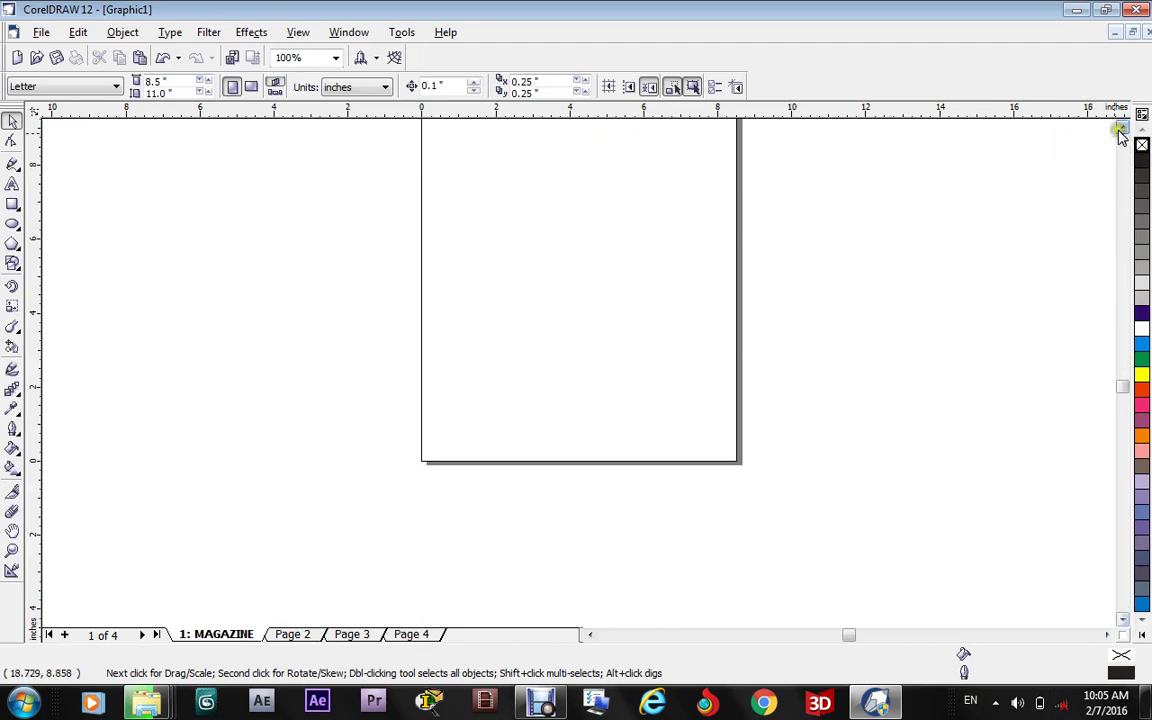
pyautogui.click(592, 636)
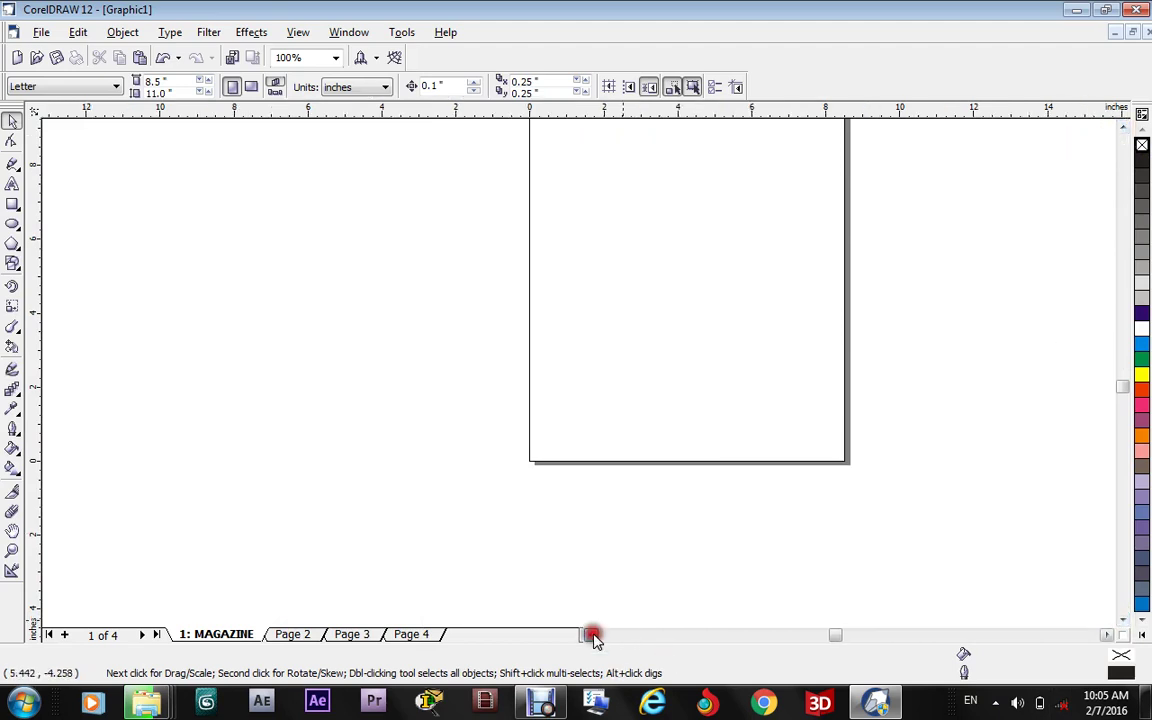
pyautogui.moveTo(592, 636); pyautogui.dragTo(592, 636)
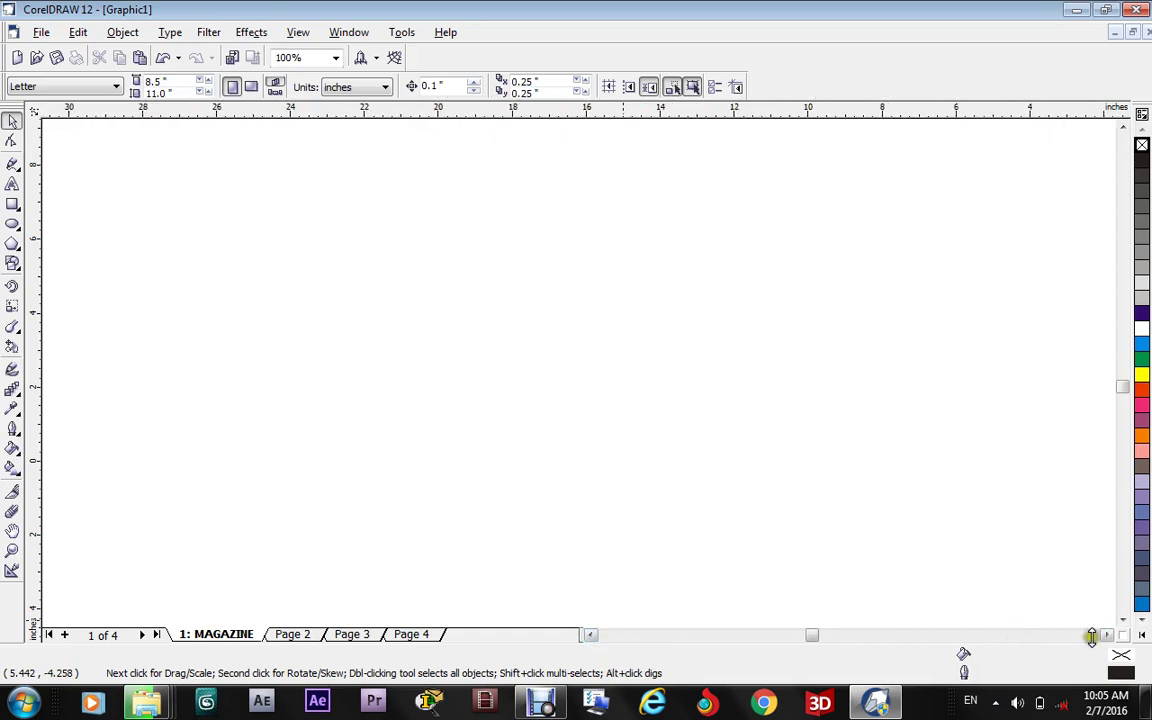
pyautogui.moveTo(1107, 636); pyautogui.dragTo(1107, 636)
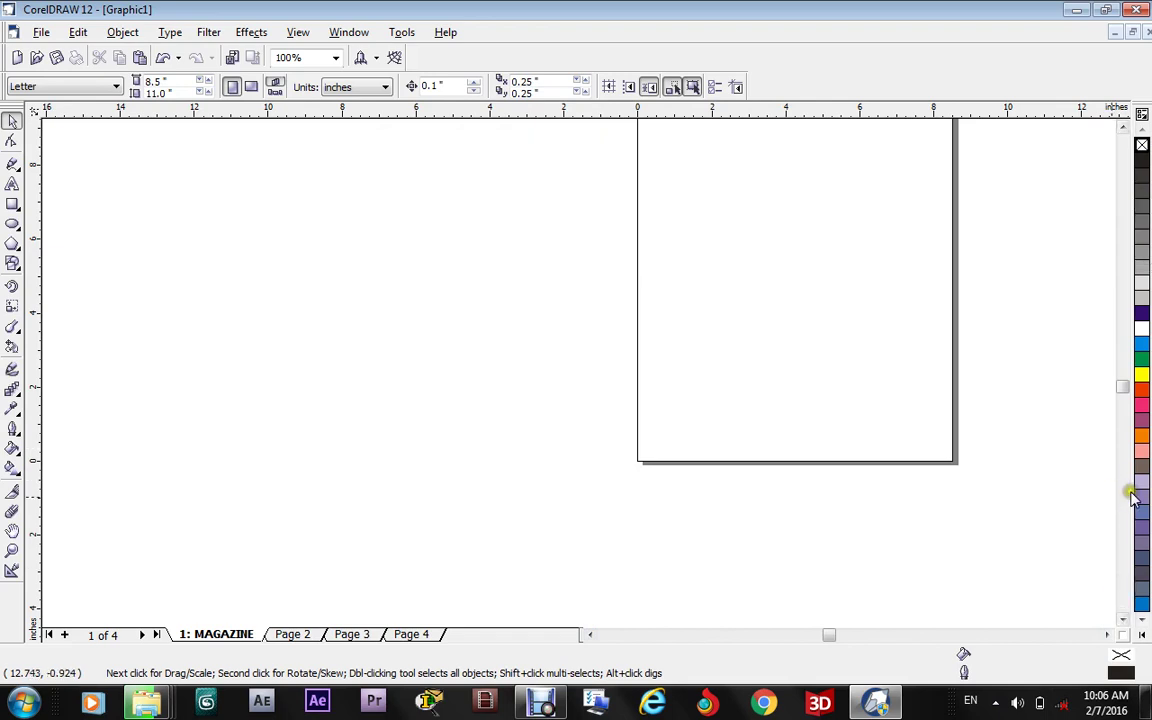
# View the full set of colours in the palette and bring the whole page back into view vertically
pyautogui.click(1141, 639)
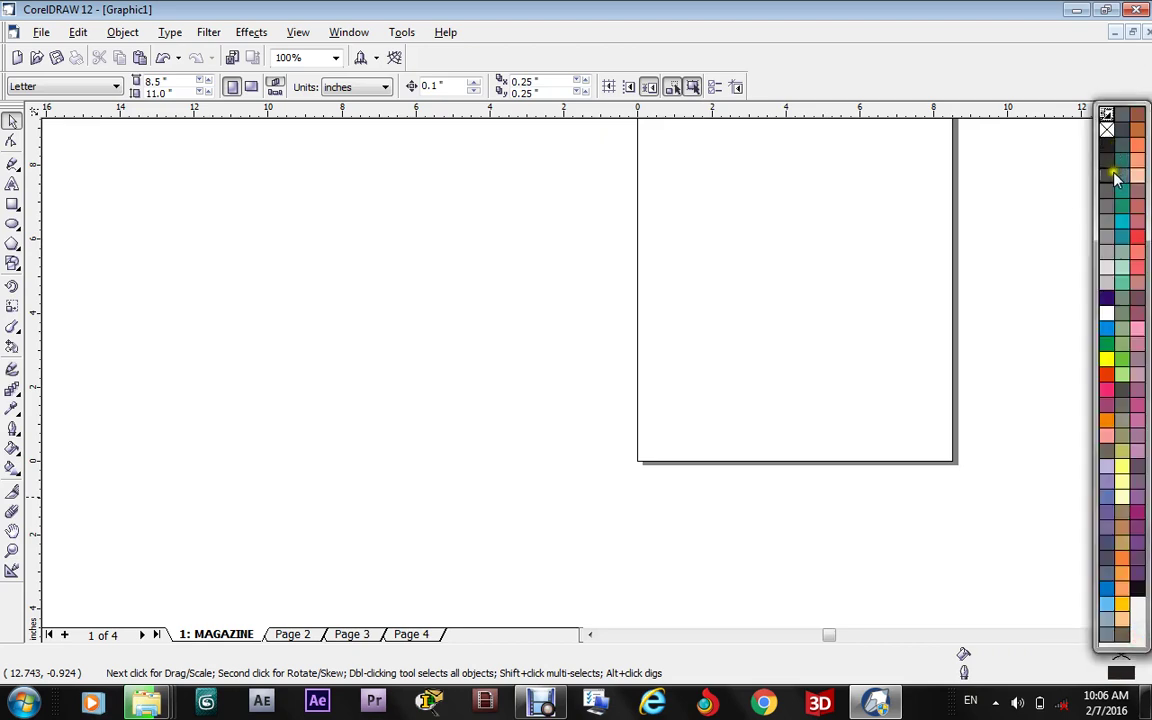
pyautogui.click(1058, 133)
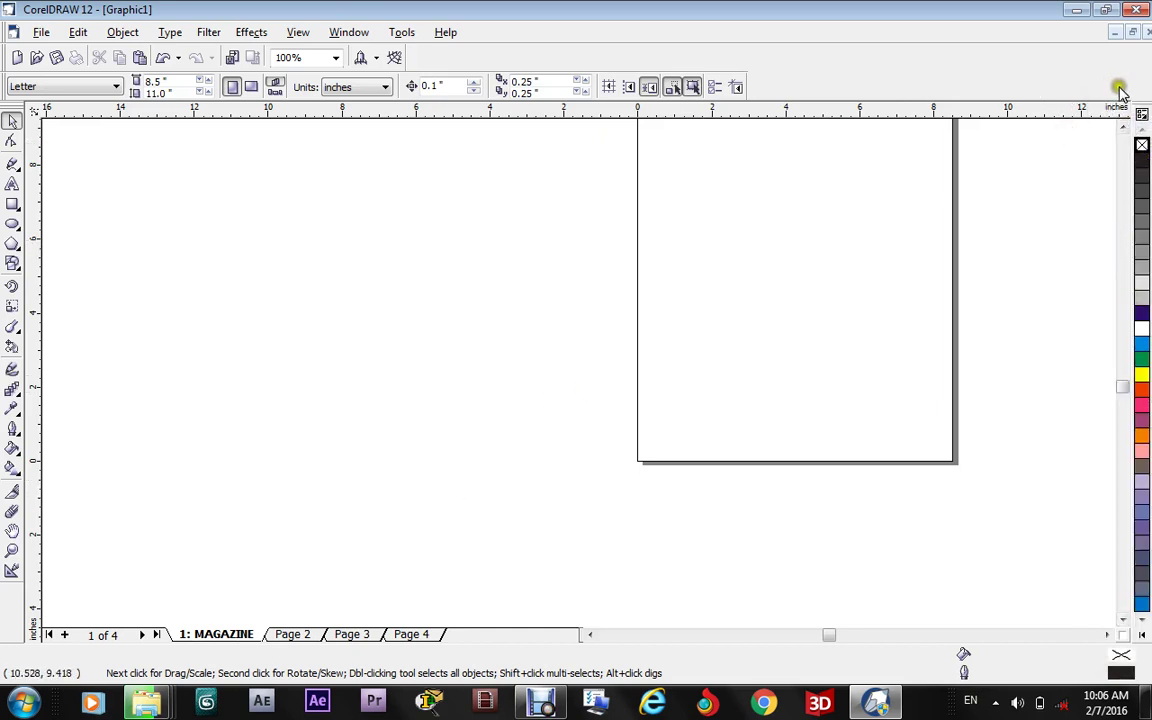
pyautogui.click(1123, 128)
pyautogui.click(1123, 128)
pyautogui.click(1123, 128)
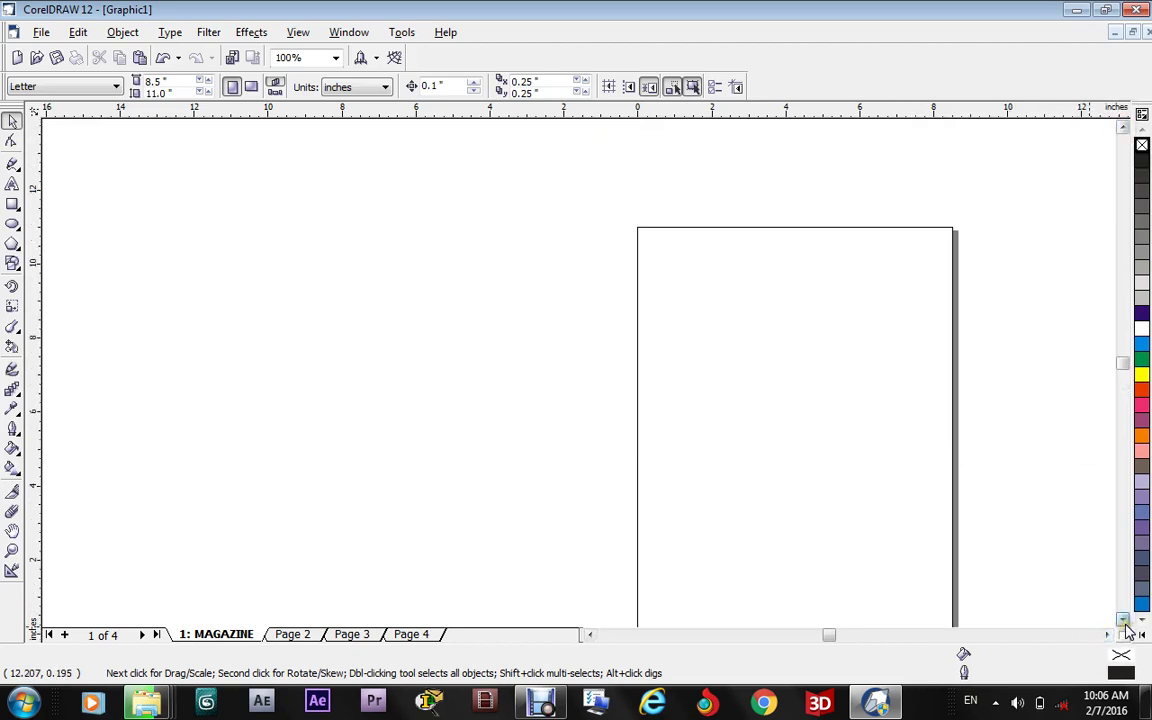
pyautogui.click(1123, 620)
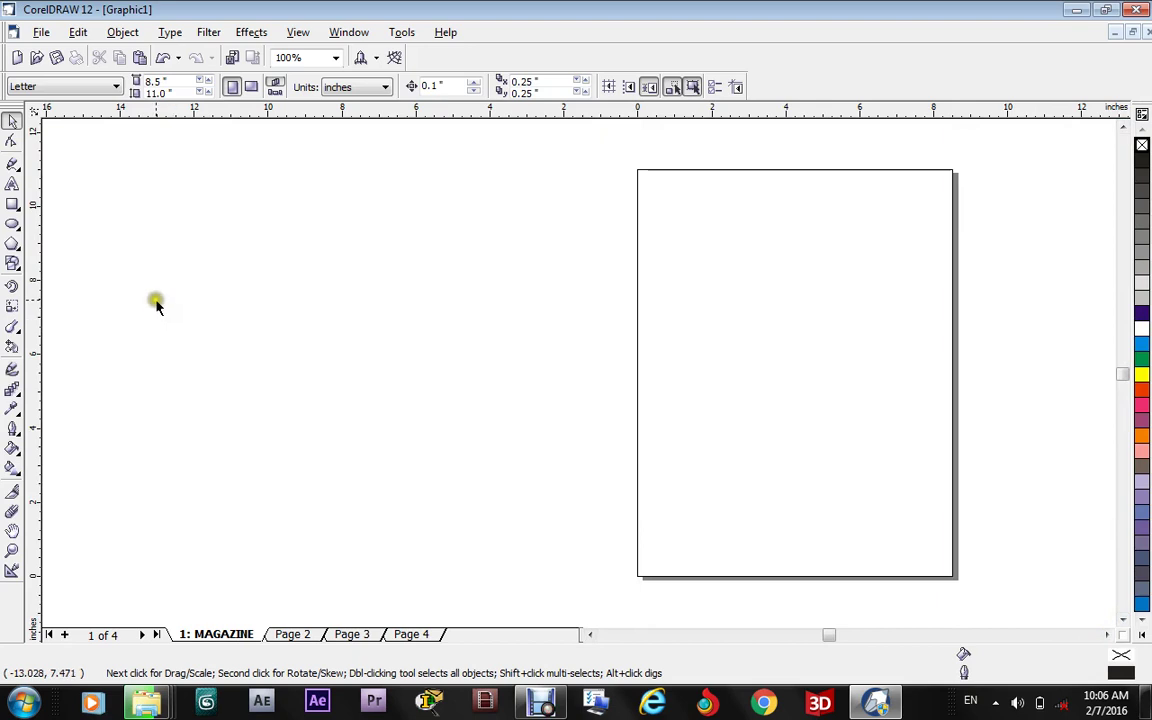